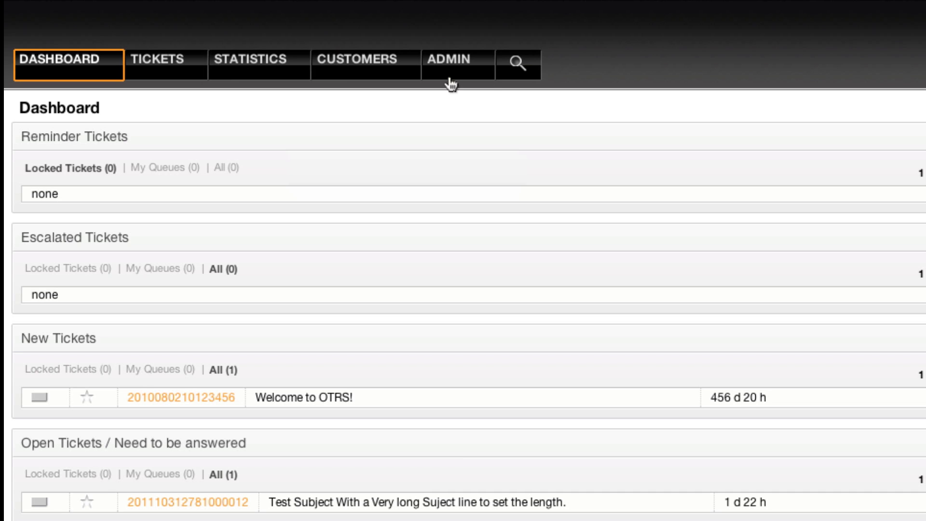
Step: Search SysConfig for 'AgentInfo', finding the Frontend::Agent and Frontend::Agent::ModuleRegistration subgroups
click(459, 60)
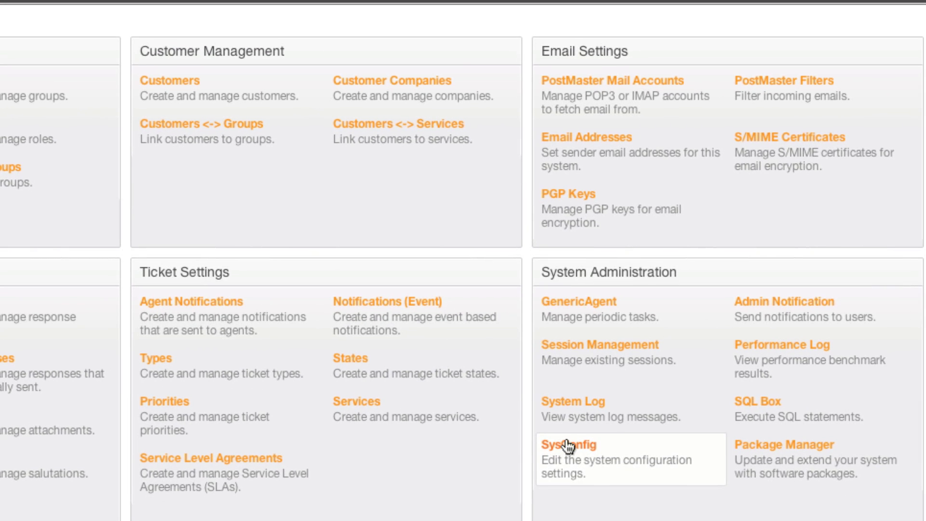
click(568, 445)
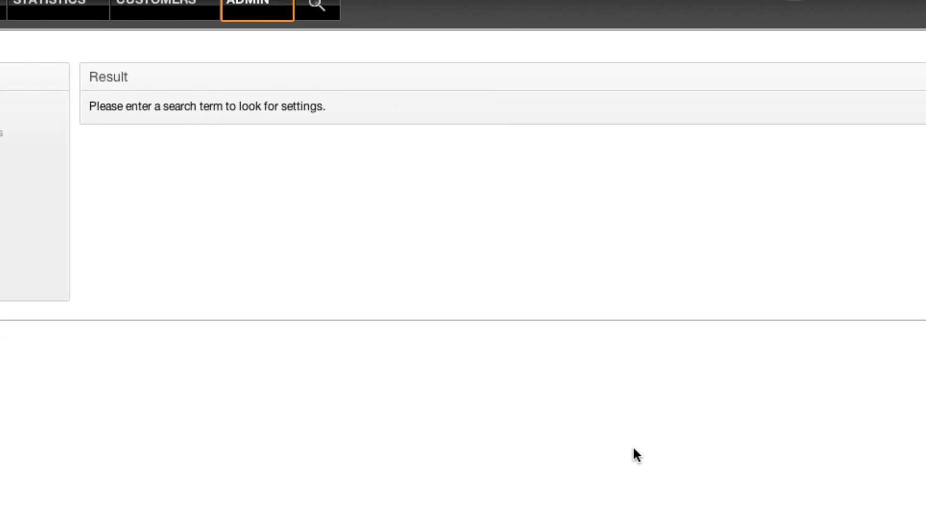
text(AgentInfo)
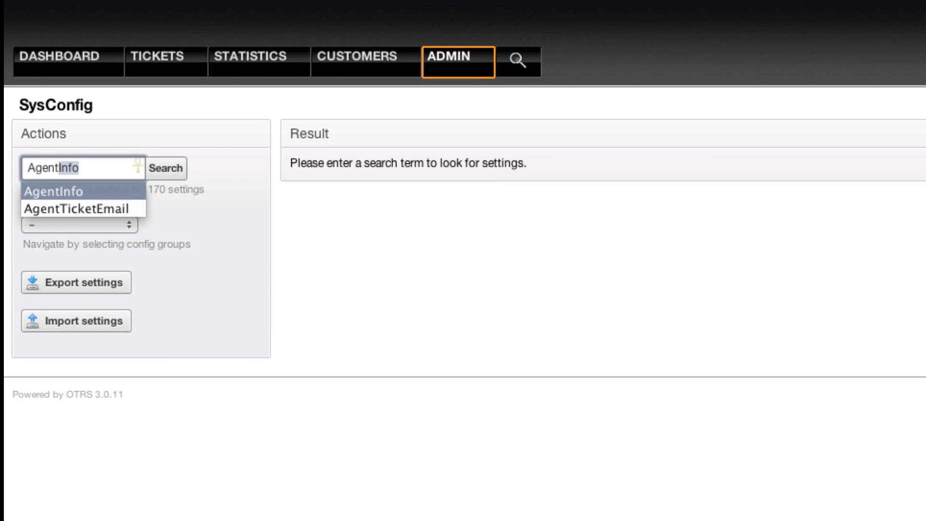
key(Tab)
click(167, 168)
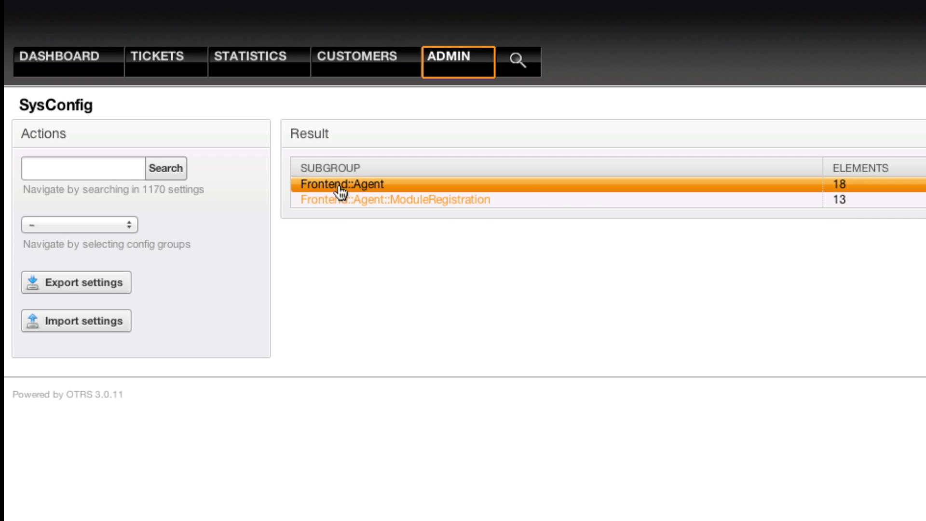
Step: In Frontend::Agent, tick the InfoFile, InfoKey and PreApplicationModule###AgentInfo checkboxes
click(341, 191)
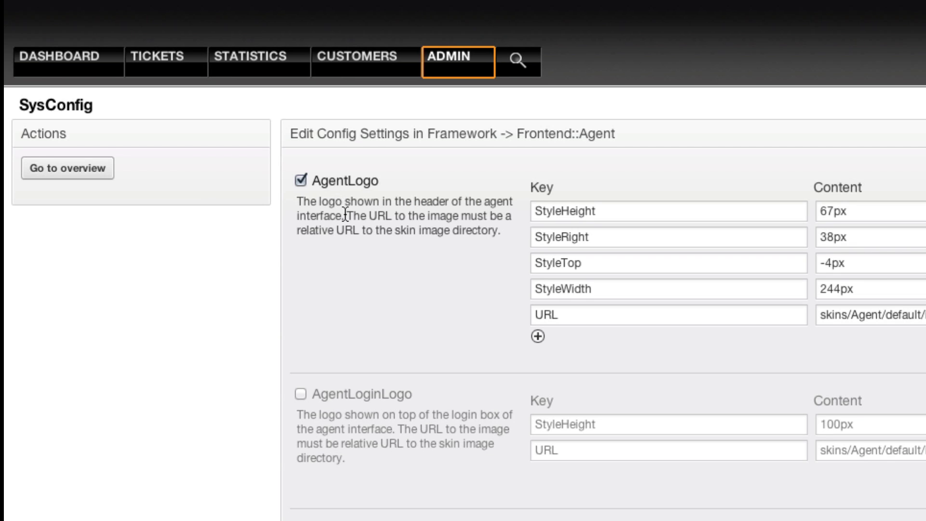
scroll(343, 203, down, 10)
scroll(345, 213, down, 3)
scroll(345, 214, down, 4)
scroll(345, 214, up, 4)
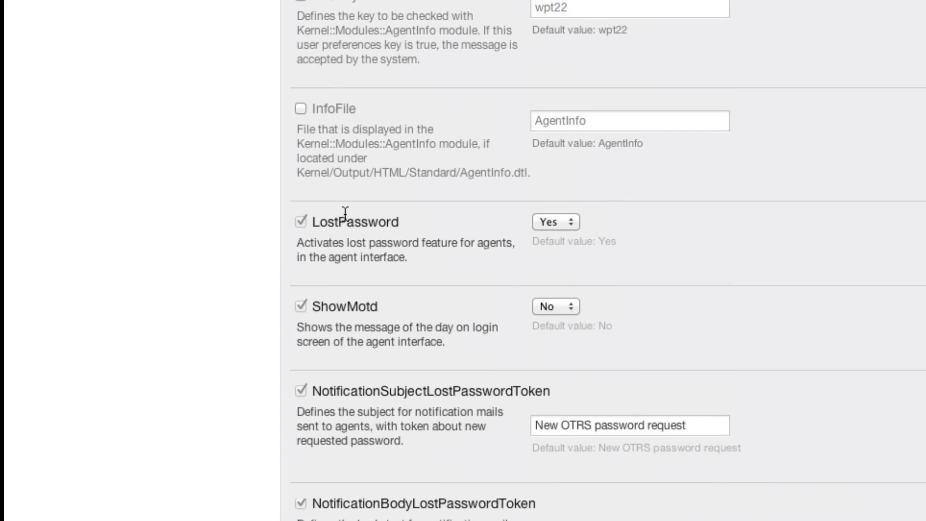
scroll(346, 193, up, 6)
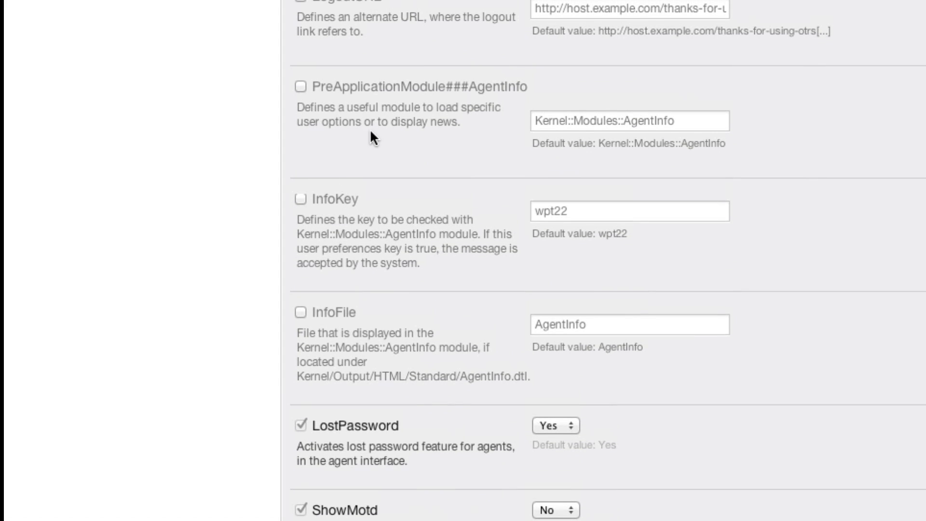
scroll(369, 129, up, 1)
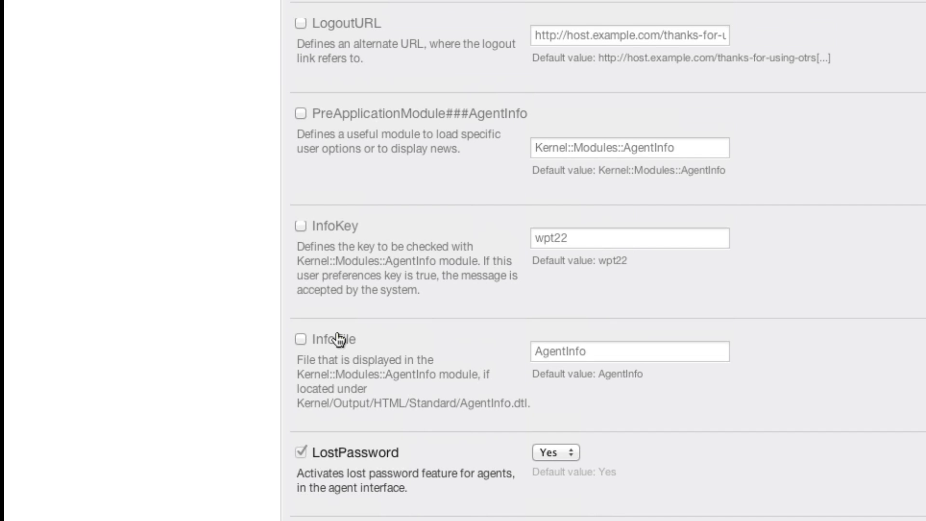
click(300, 338)
click(301, 226)
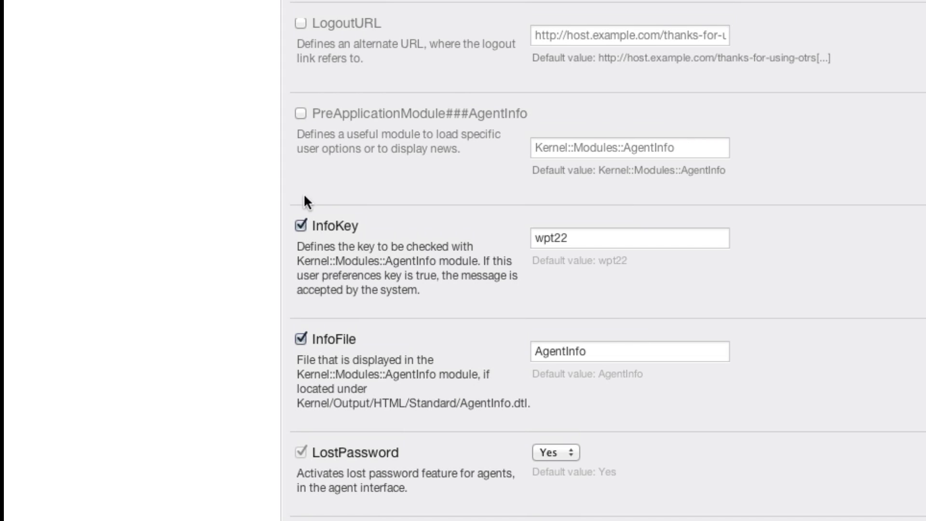
click(300, 113)
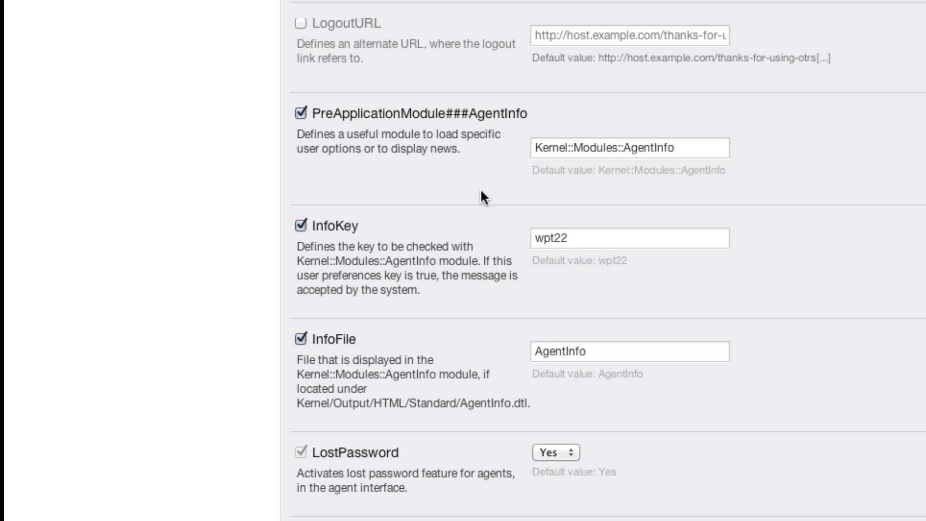
drag(589, 233, 530, 236)
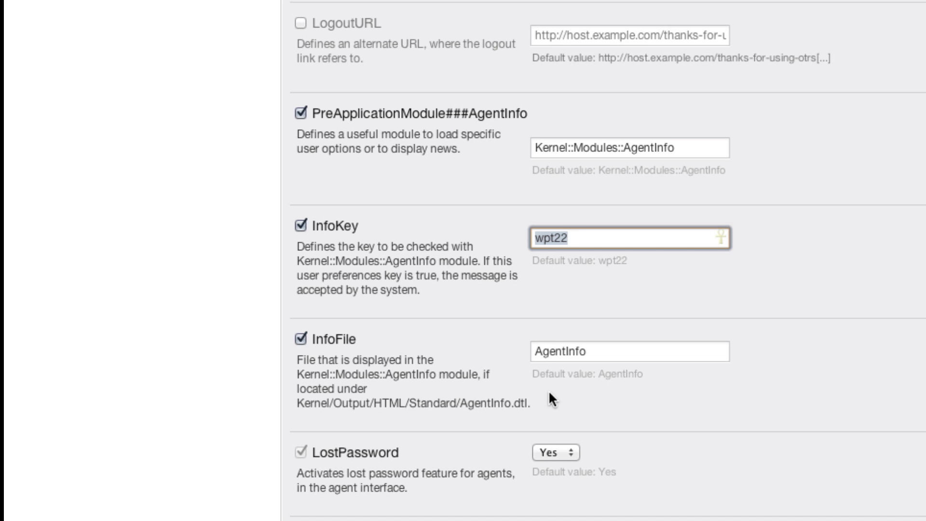
double_click(565, 352)
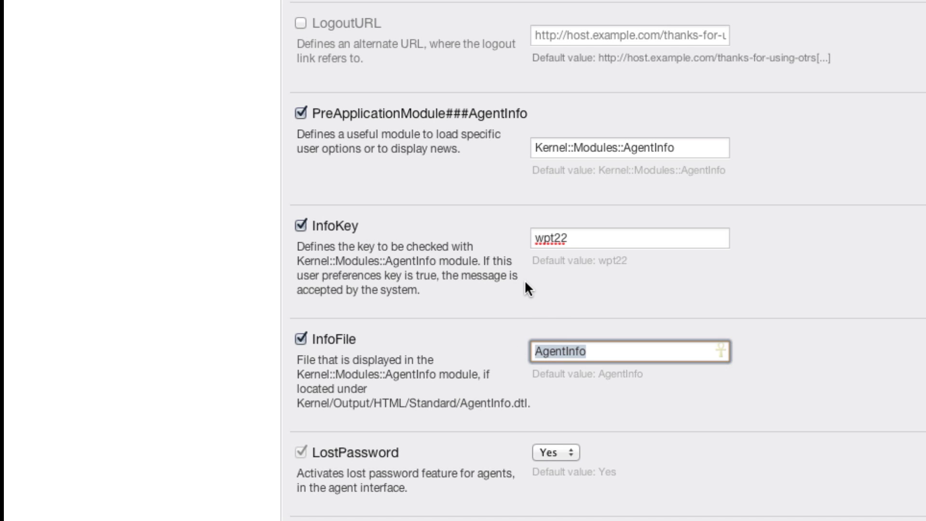
double_click(601, 234)
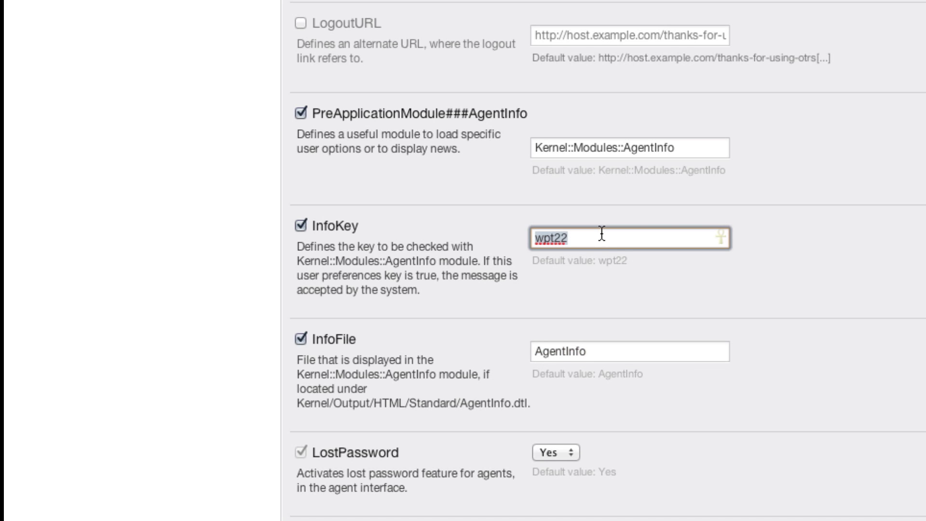
click(571, 240)
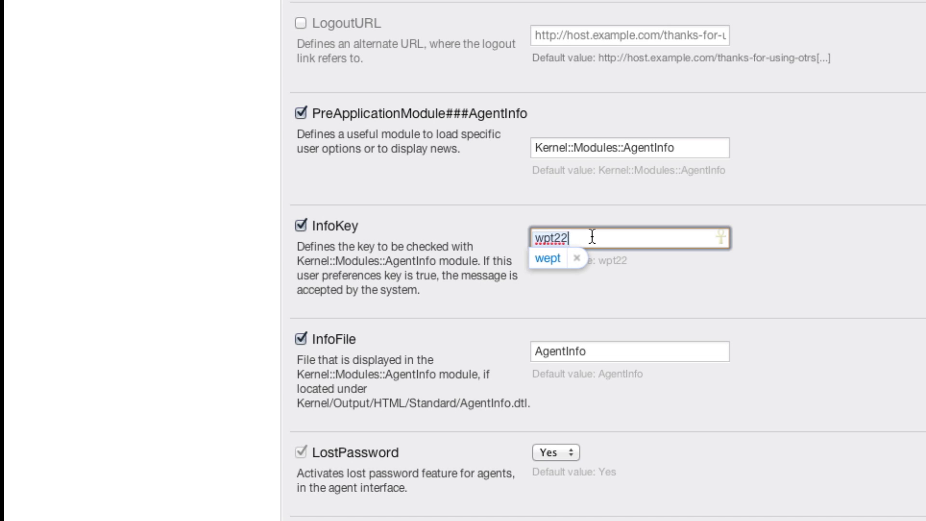
click(592, 237)
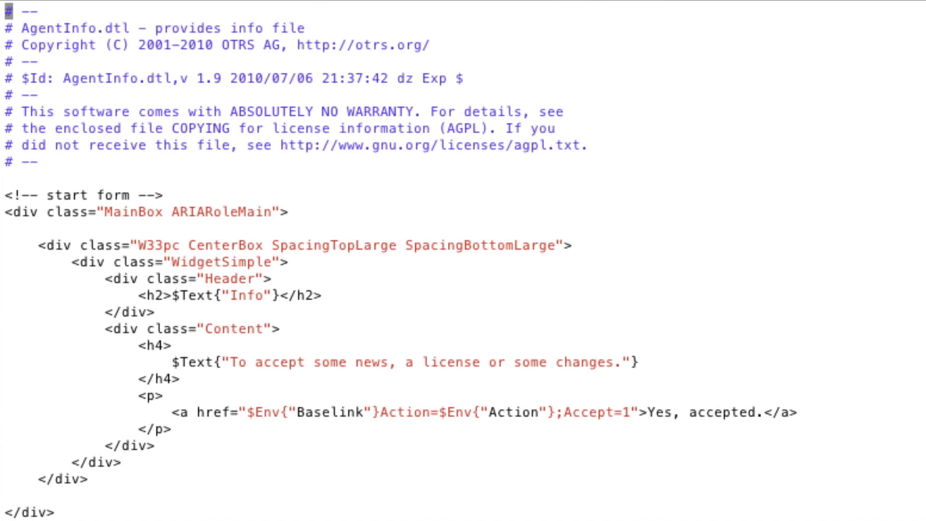
Step: Replace the $Text heading line in AgentInfo.dtl with 'Please do not forget the system will be down today for maintenance!'
key(Down)
key(Down)
key(Down)
key(Down)
key(Down)
key(Down)
key(Down)
key(Down)
key(Down)
key(Down)
key(Down)
key(Down)
key(Down)
key(Up)
key(Right)
key(Right)
key(Right)
key(Right)
key(Right)
key(Right)
key(Right)
key(Right)
key(Right)
key(Right)
key(Right)
key(Right)
key(d)
key(d)
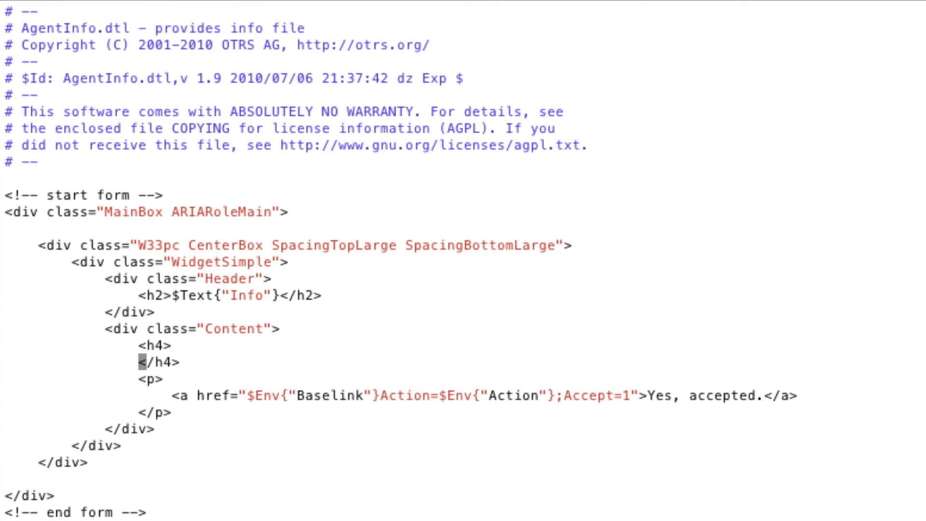
key(O)
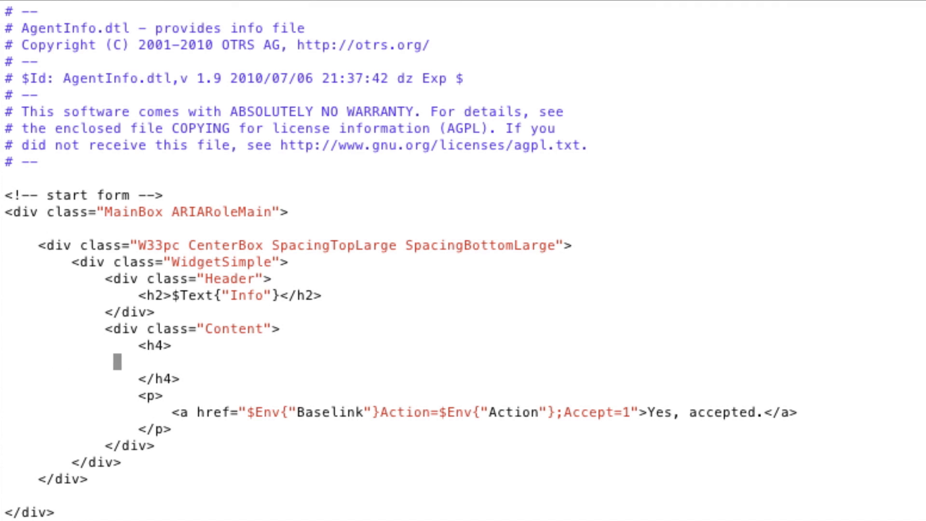
text(Please )
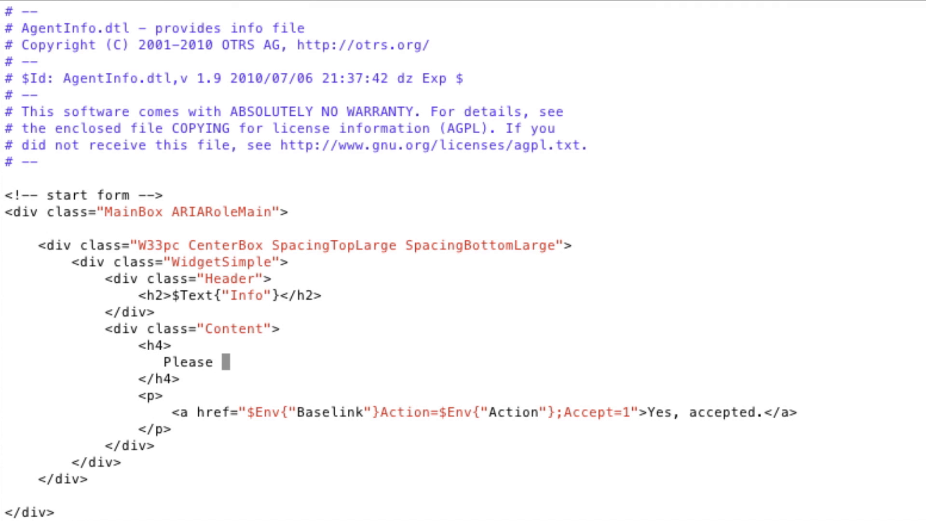
text(do not forge)
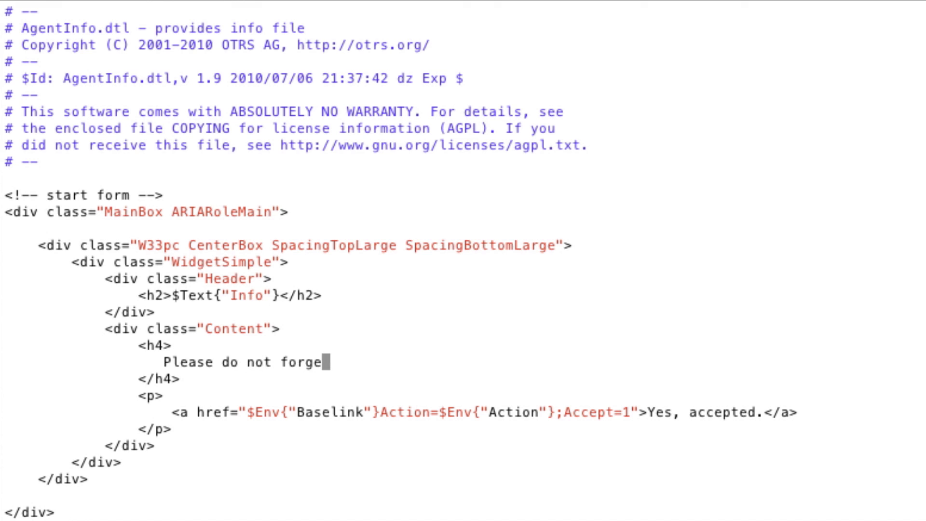
text(t the system )
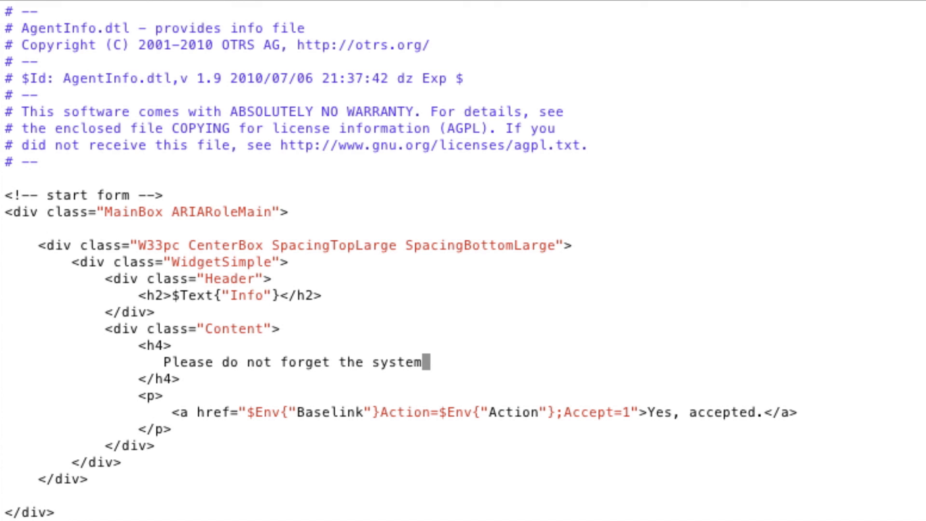
text(will be )
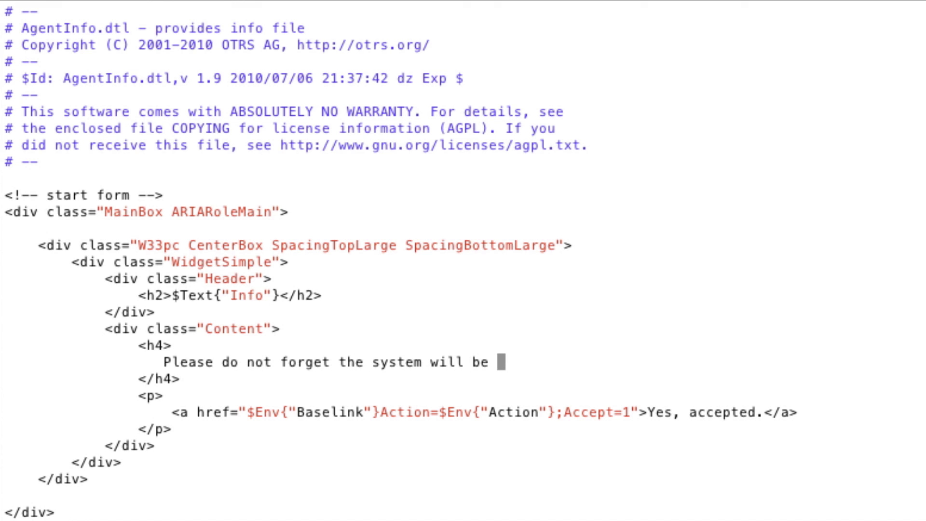
text(down today for)
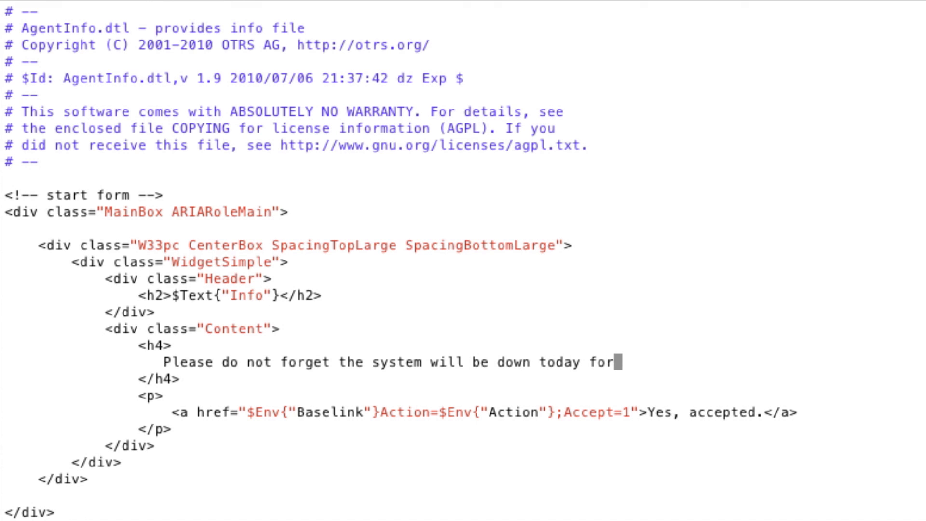
text( mainten)
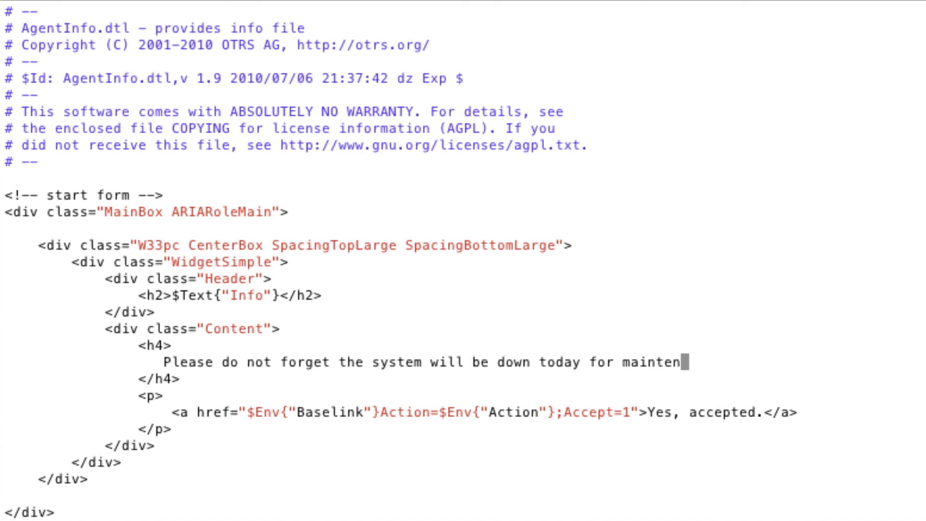
text(ance!)
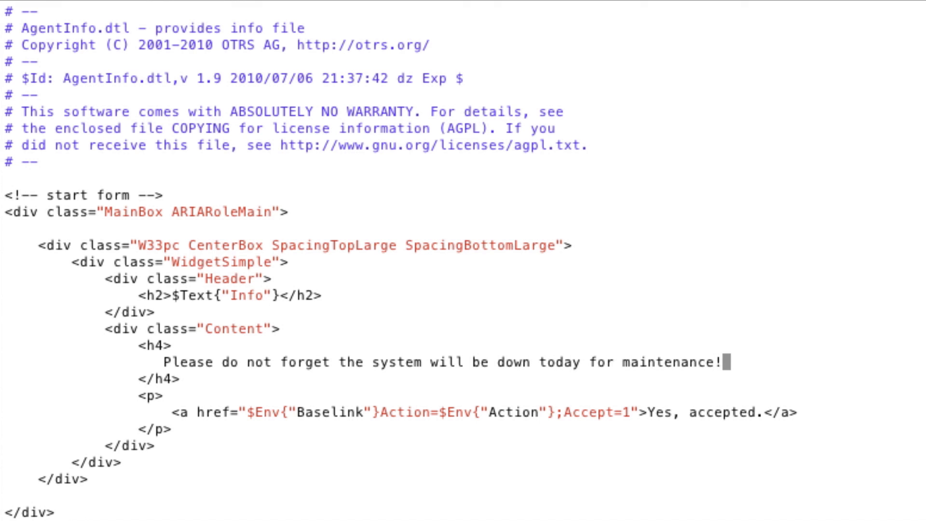
key(Escape)
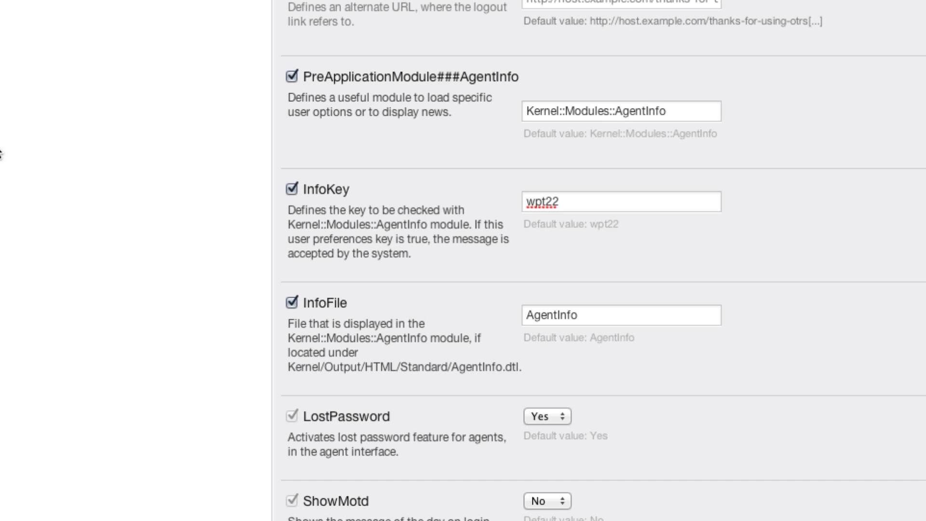
Step: Scroll down the Frontend::Agent settings page toward the Update button
scroll(466, 229, down, 5)
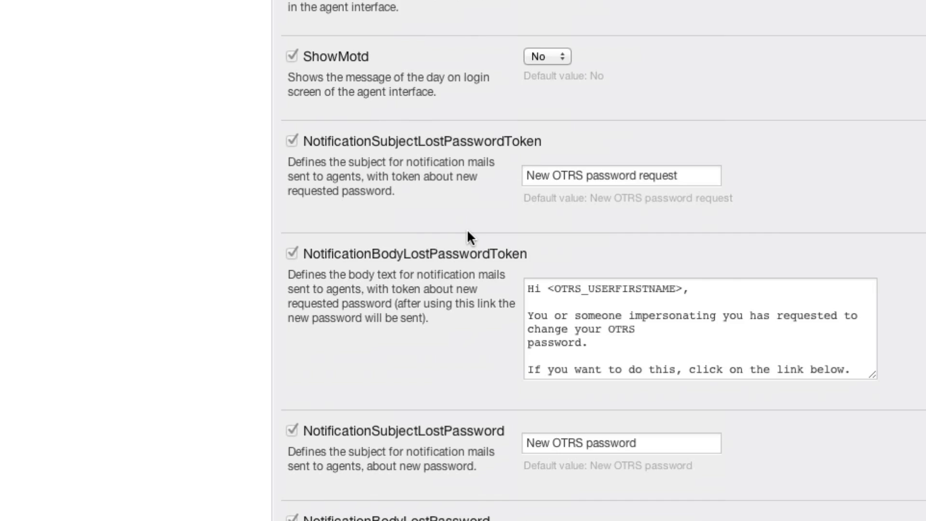
scroll(467, 228, down, 10)
scroll(466, 229, down, 5)
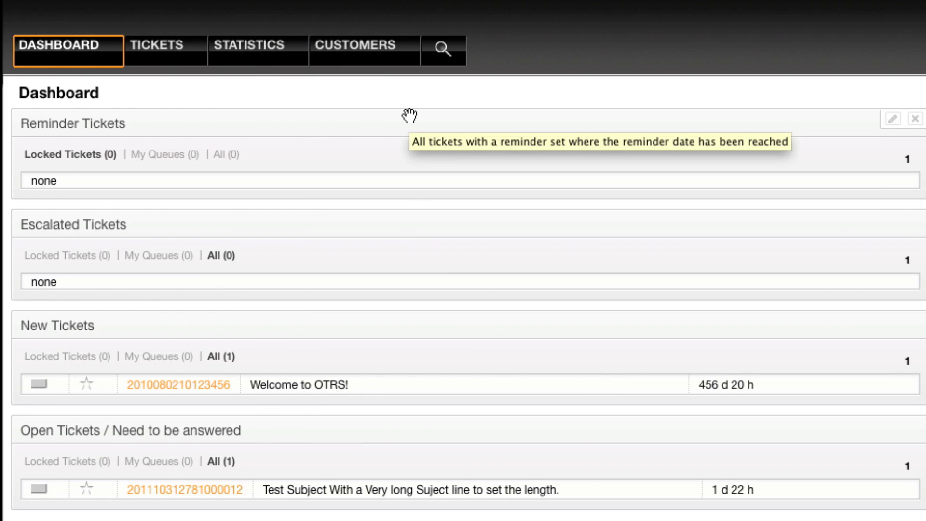
Step: Open the ticket Queue view and accept the maintenance notice with 'Yes, accepted.'
click(190, 50)
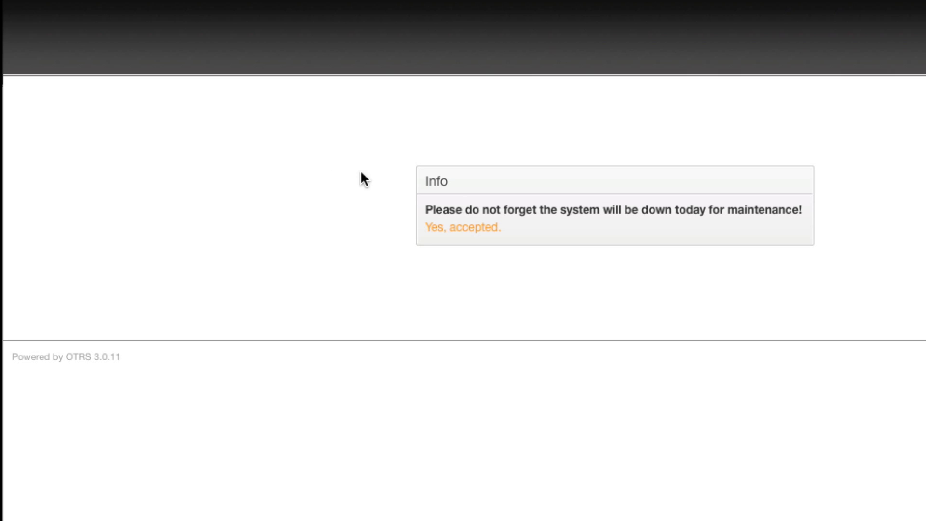
click(435, 228)
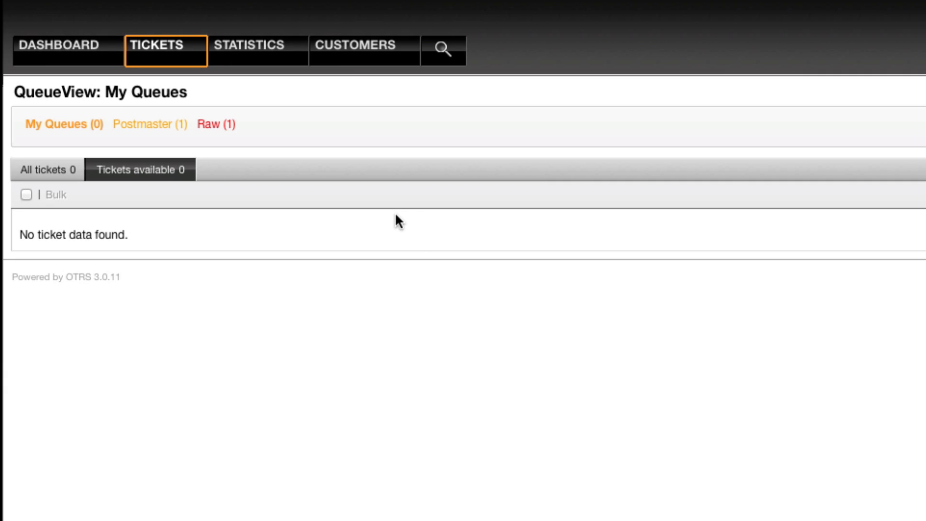